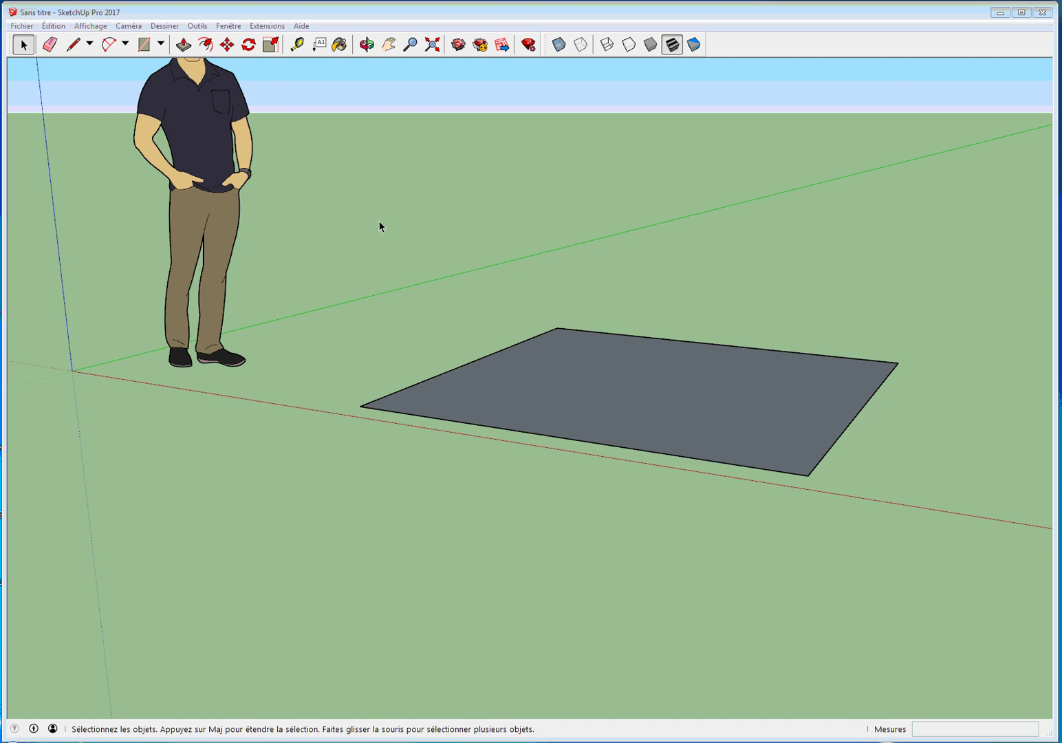
# Step: Draw a vertical rectangular face on the floor rectangle's back edge with the Line tool, 2.00 m wide and about 0.44 m high
pyautogui.click(73, 44)
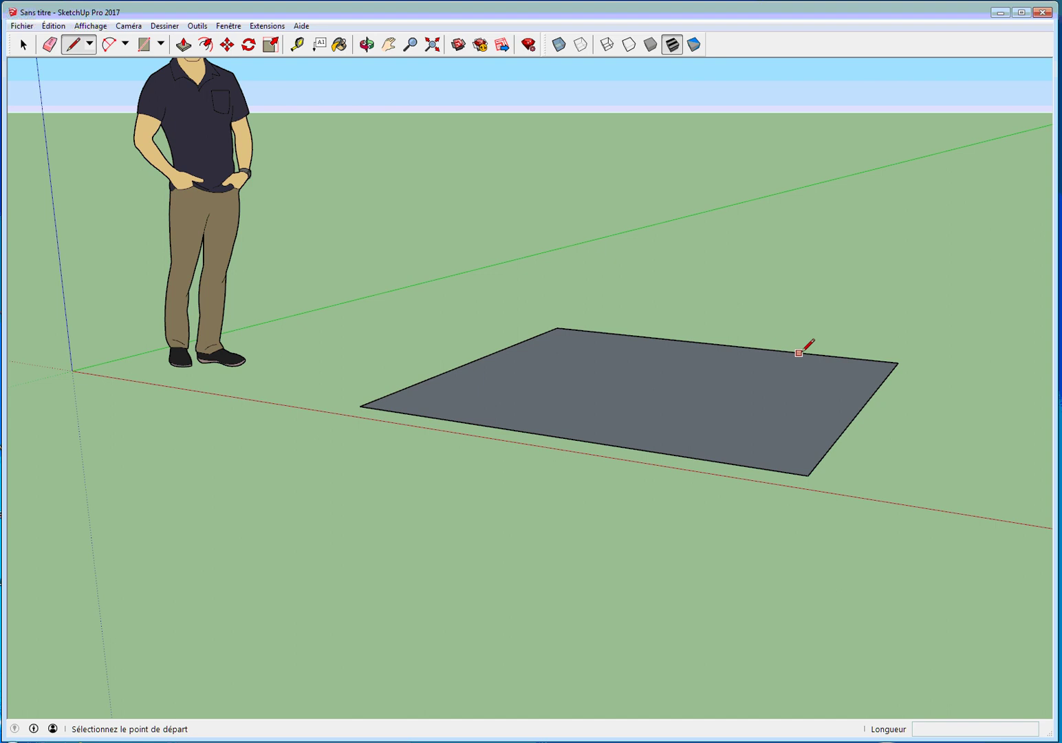
pyautogui.click(899, 362)
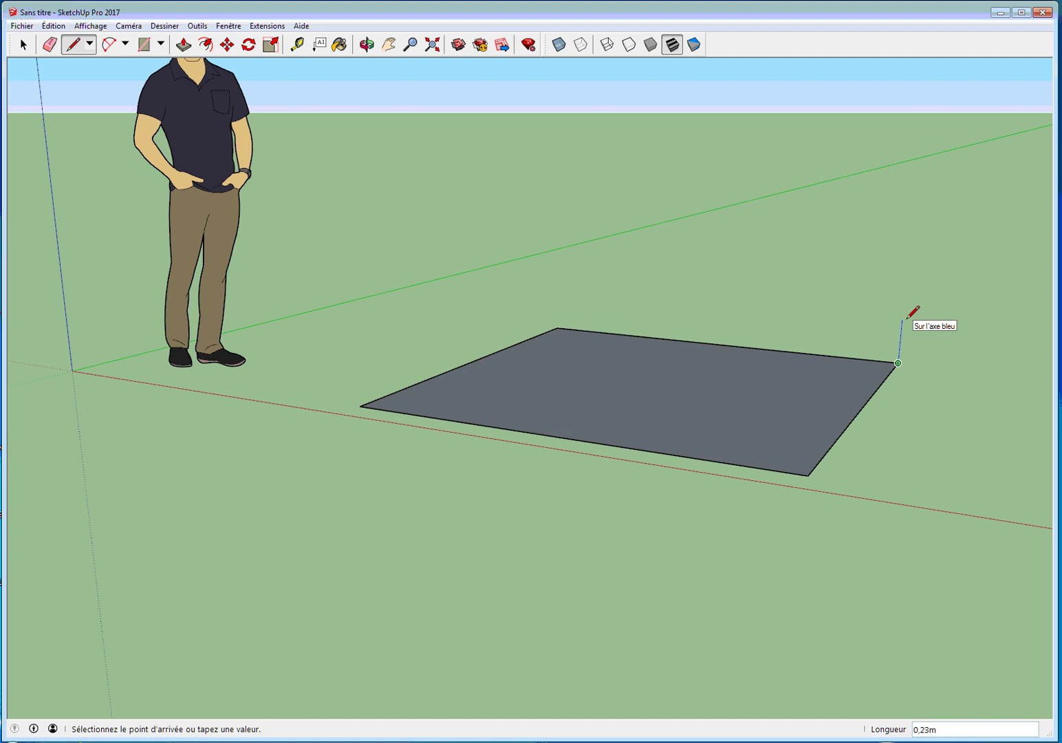
pyautogui.click(907, 279)
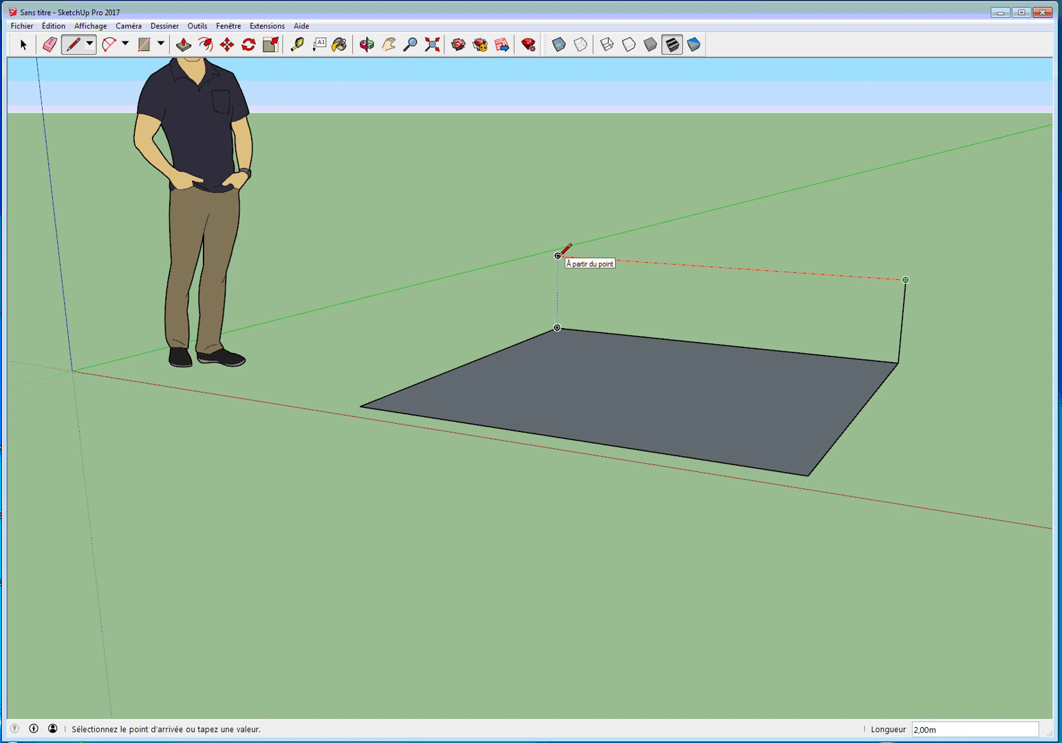
pyautogui.click(558, 255)
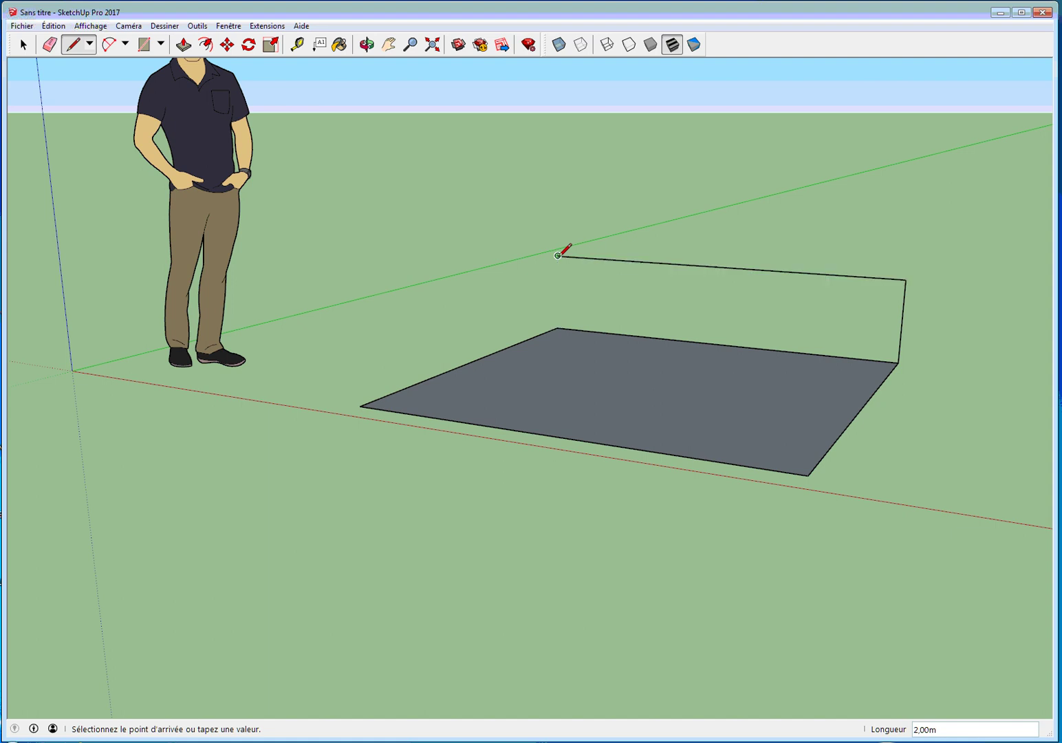
pyautogui.click(558, 328)
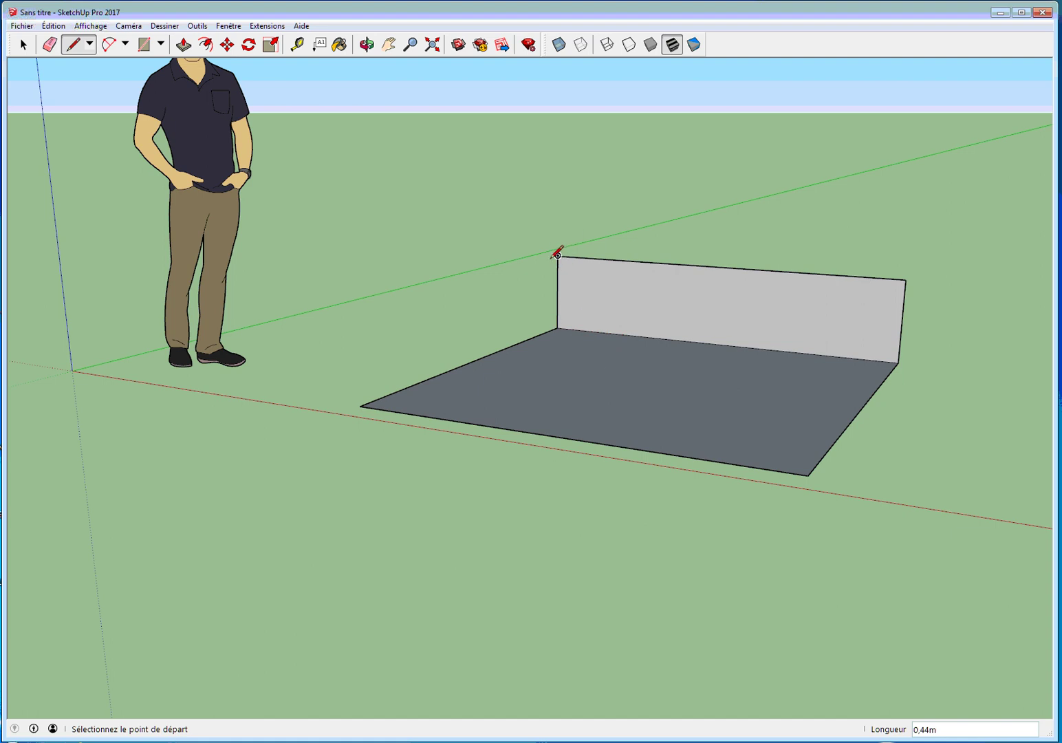
# Step: Examine the vertical face's corners, the floor rectangle and the standing figure at close range and from farther away
pyautogui.scroll(5, 559, 254)
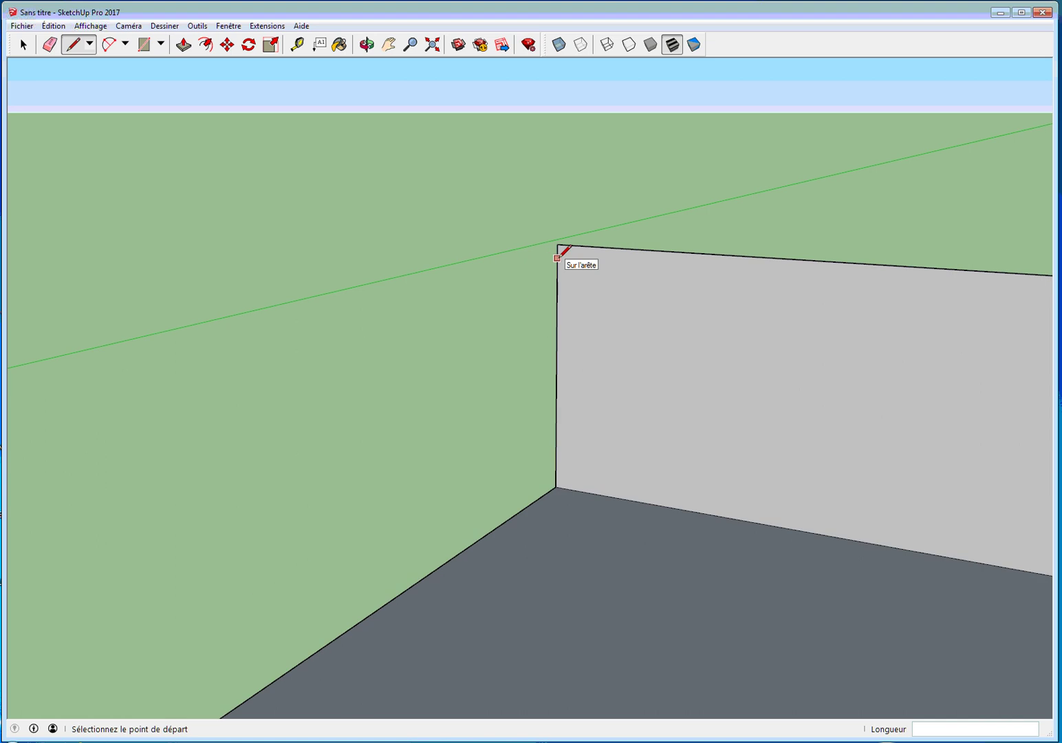
pyautogui.scroll(1, 566, 253)
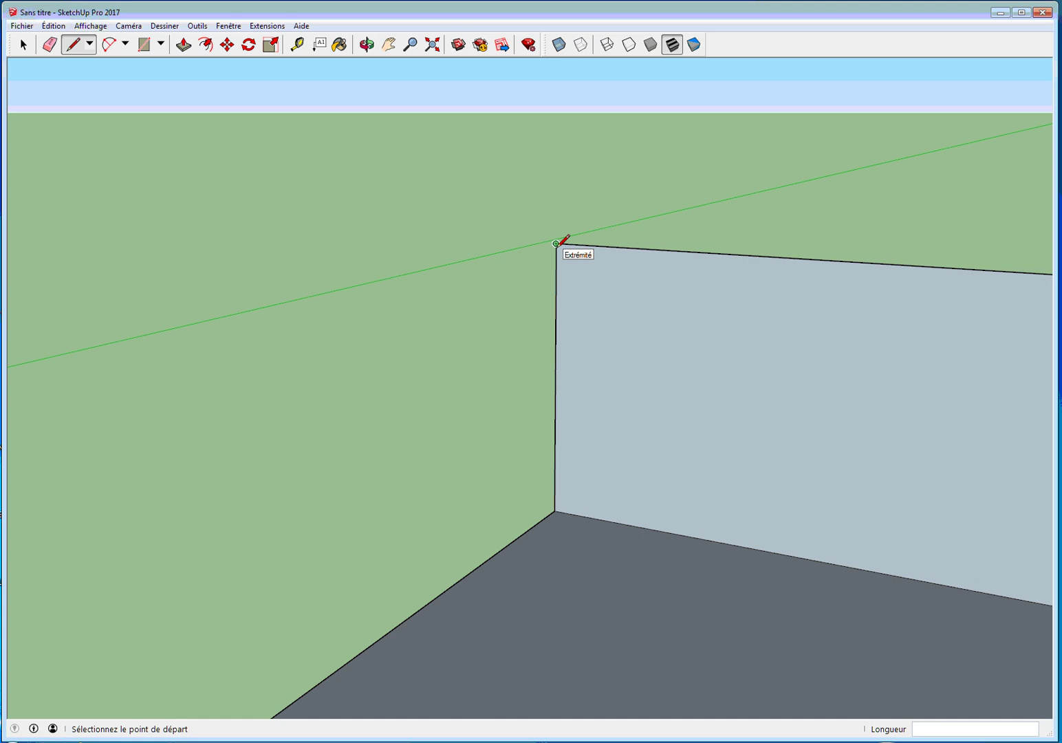
pyautogui.scroll(-8, 557, 243)
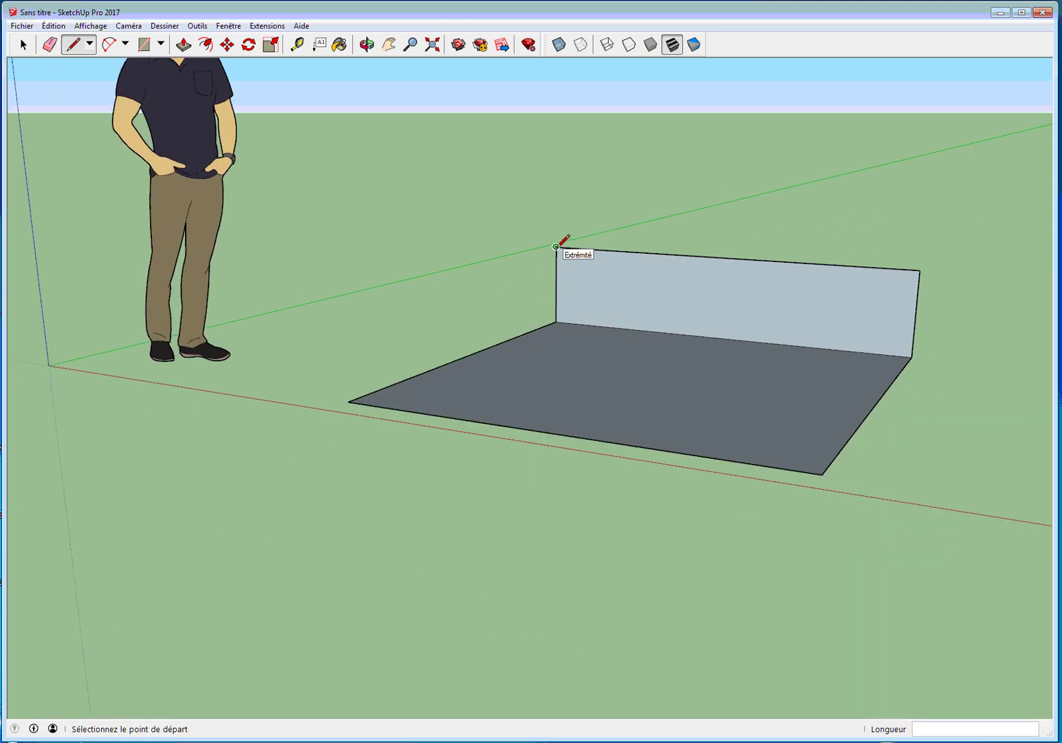
pyautogui.scroll(-2, 557, 244)
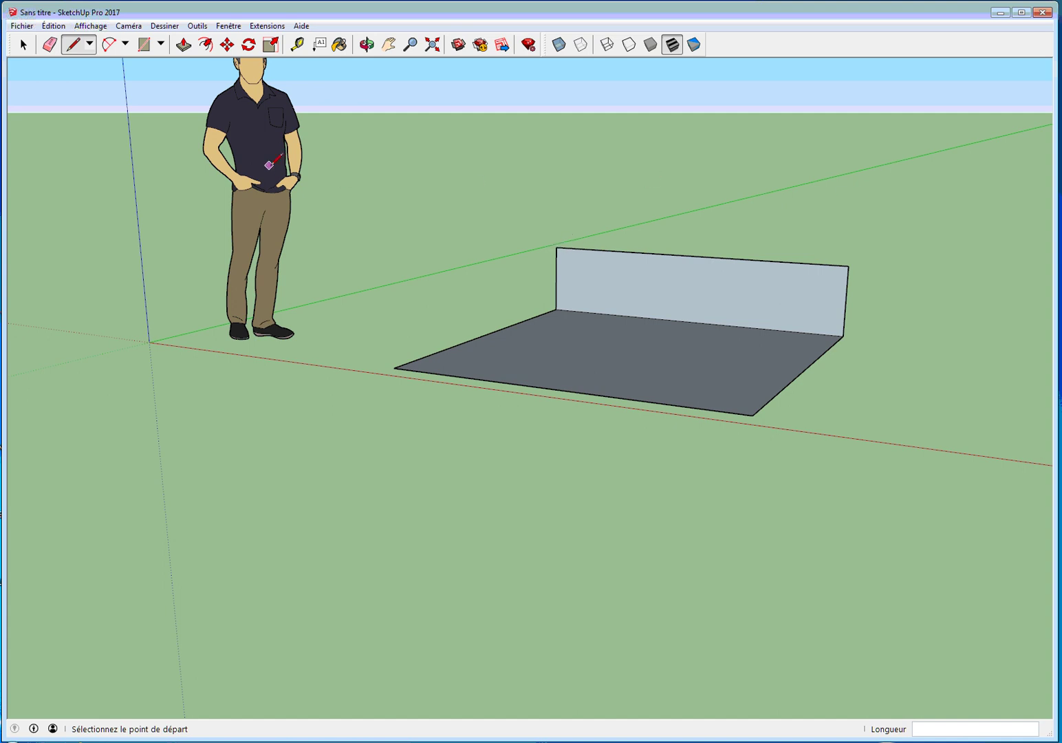
pyautogui.scroll(3, 125, 257)
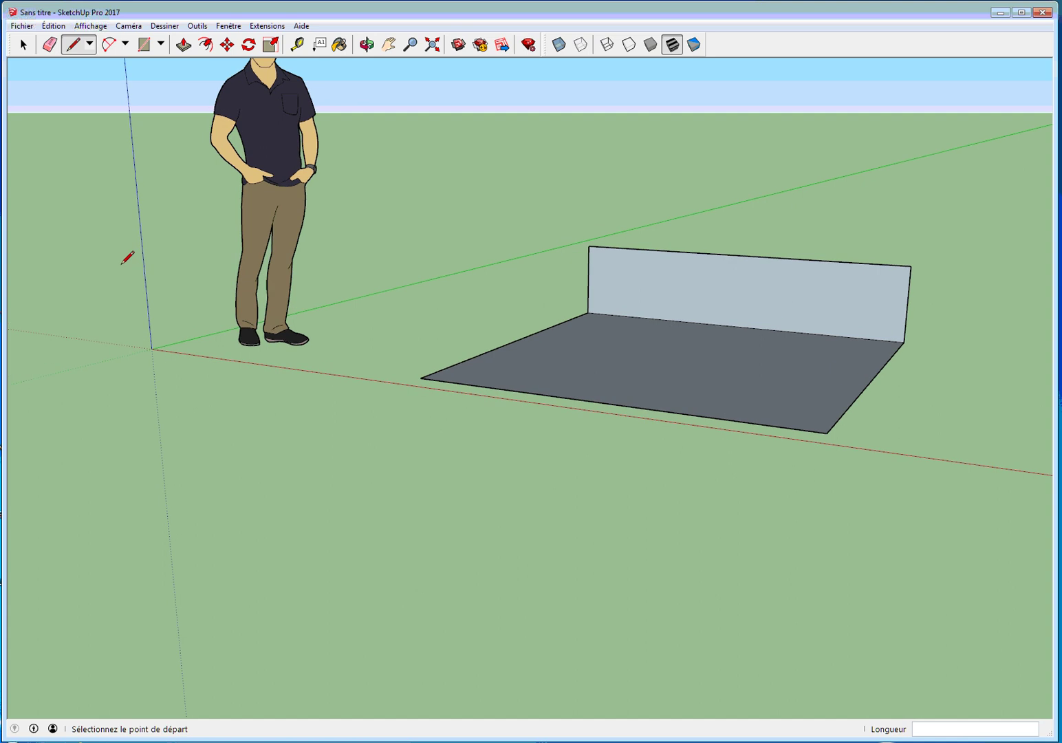
pyautogui.scroll(6, 128, 256)
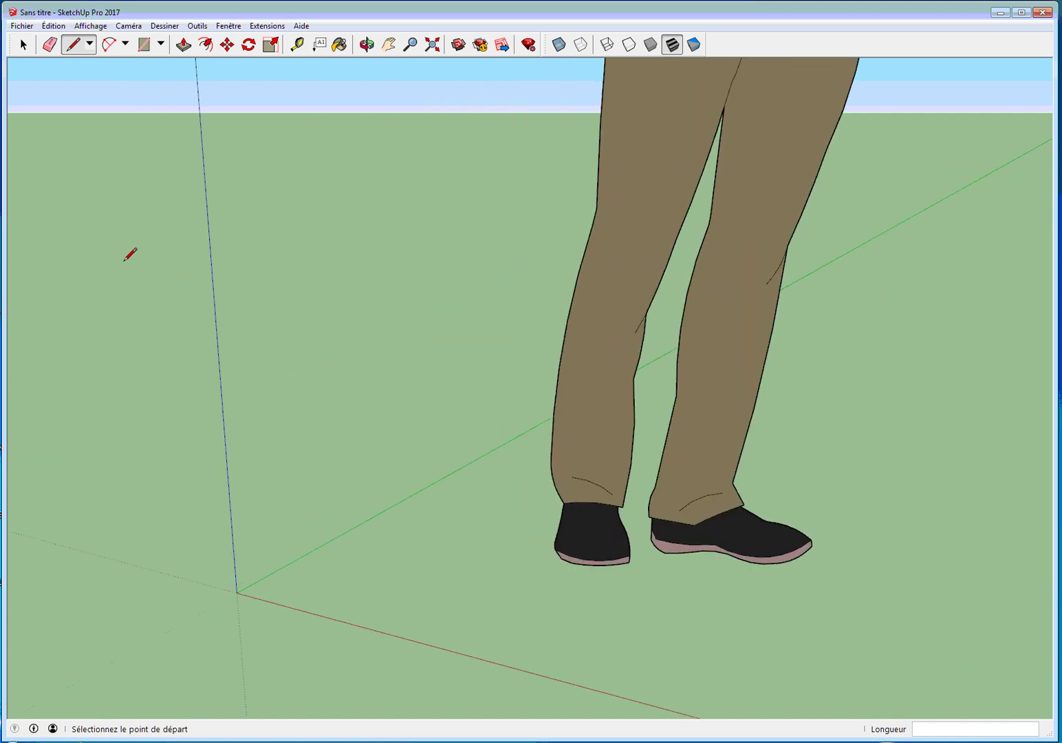
pyautogui.scroll(-5, 130, 254)
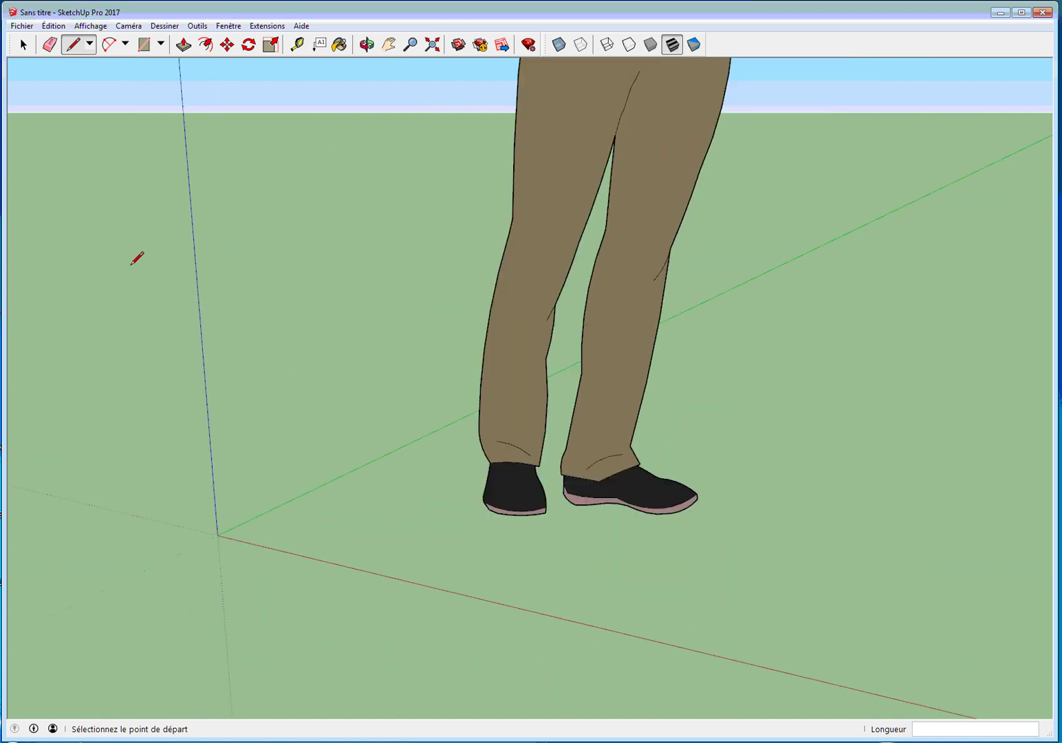
pyautogui.scroll(-5, 141, 263)
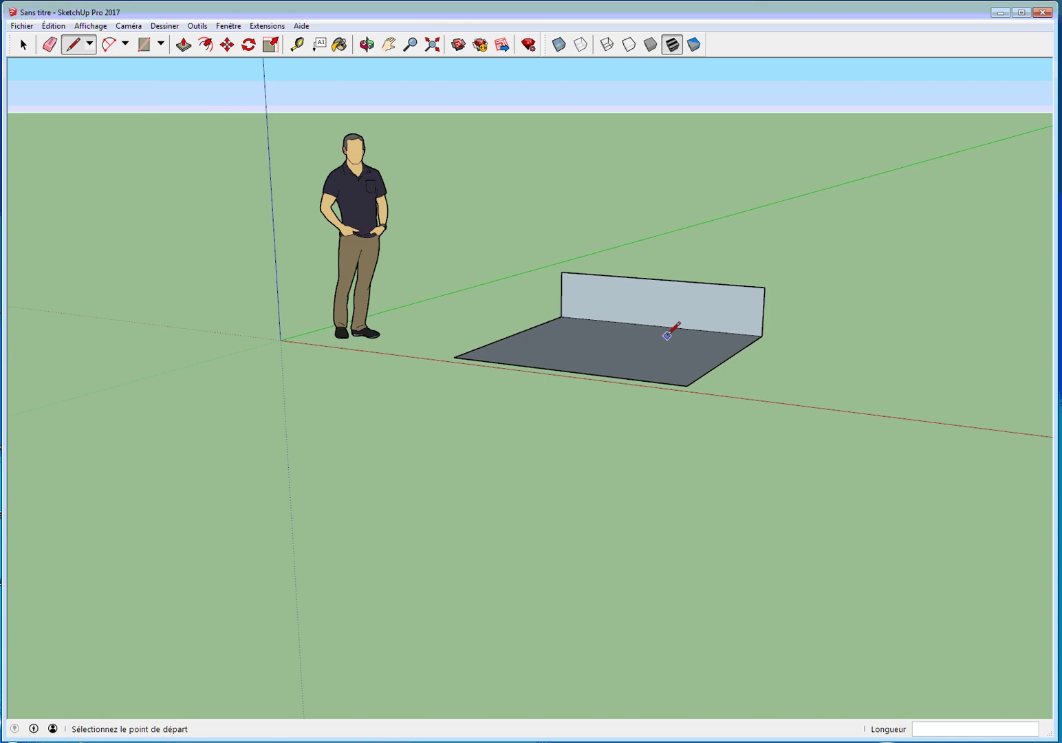
pyautogui.scroll(2, 666, 334)
pyautogui.scroll(3, 666, 334)
pyautogui.scroll(-2, 666, 309)
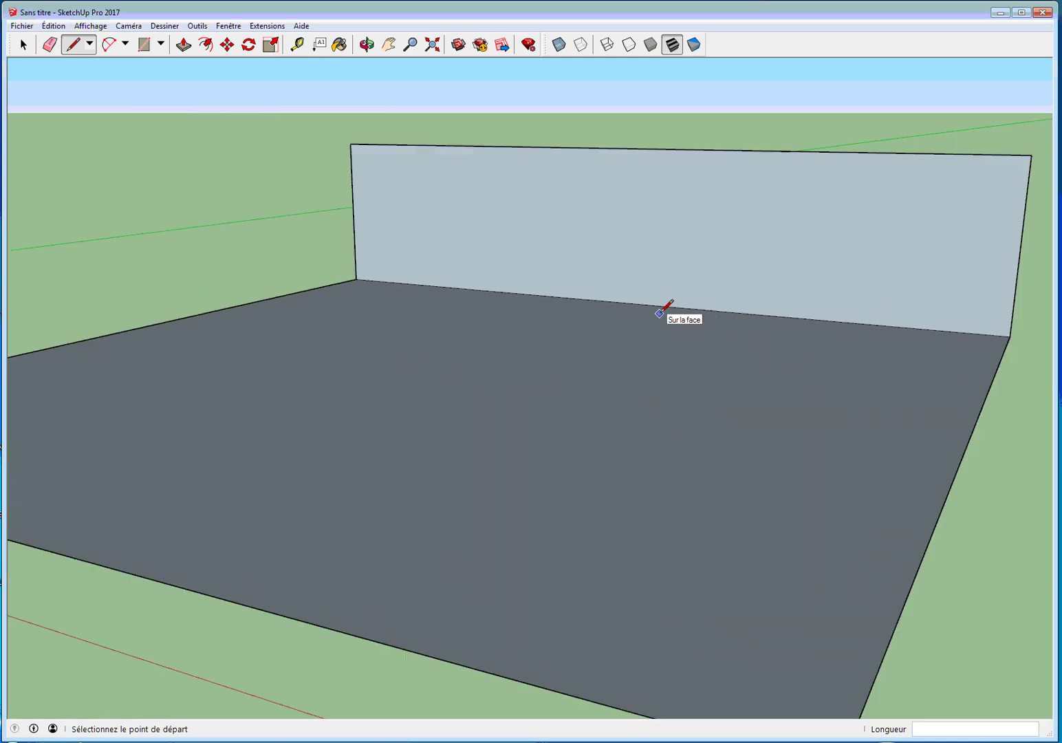
pyautogui.scroll(-4, 659, 313)
pyautogui.scroll(4, 186, 116)
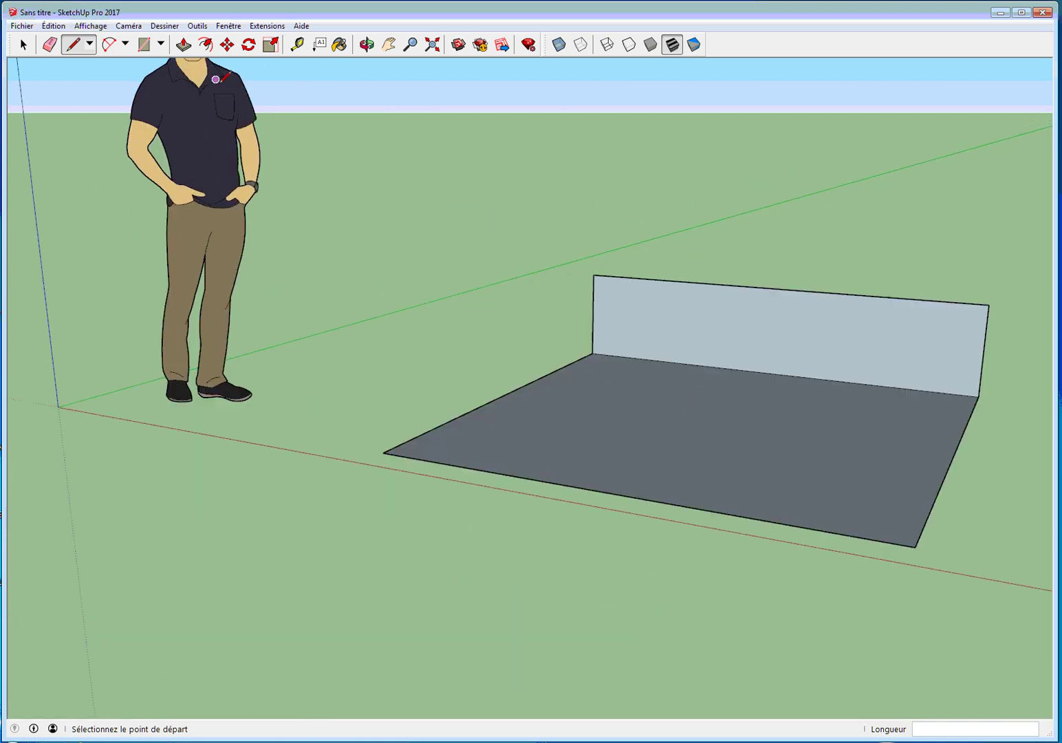
pyautogui.scroll(-5, 186, 117)
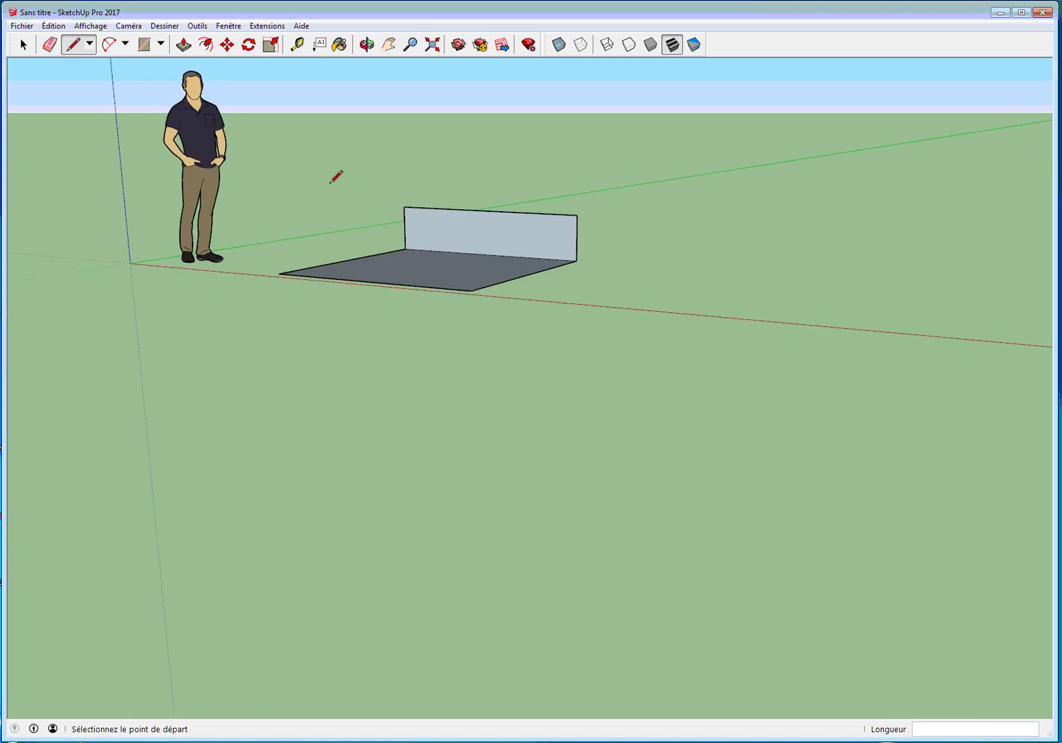
pyautogui.scroll(5, 499, 251)
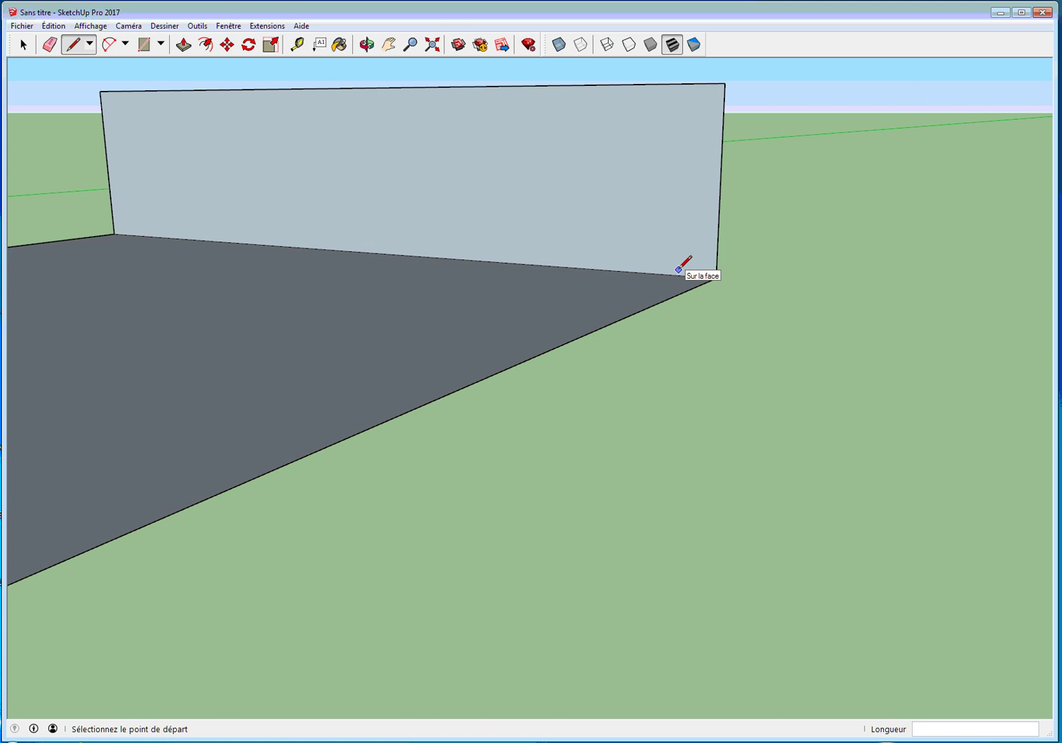
pyautogui.scroll(-2, 680, 269)
pyautogui.scroll(-2, 679, 269)
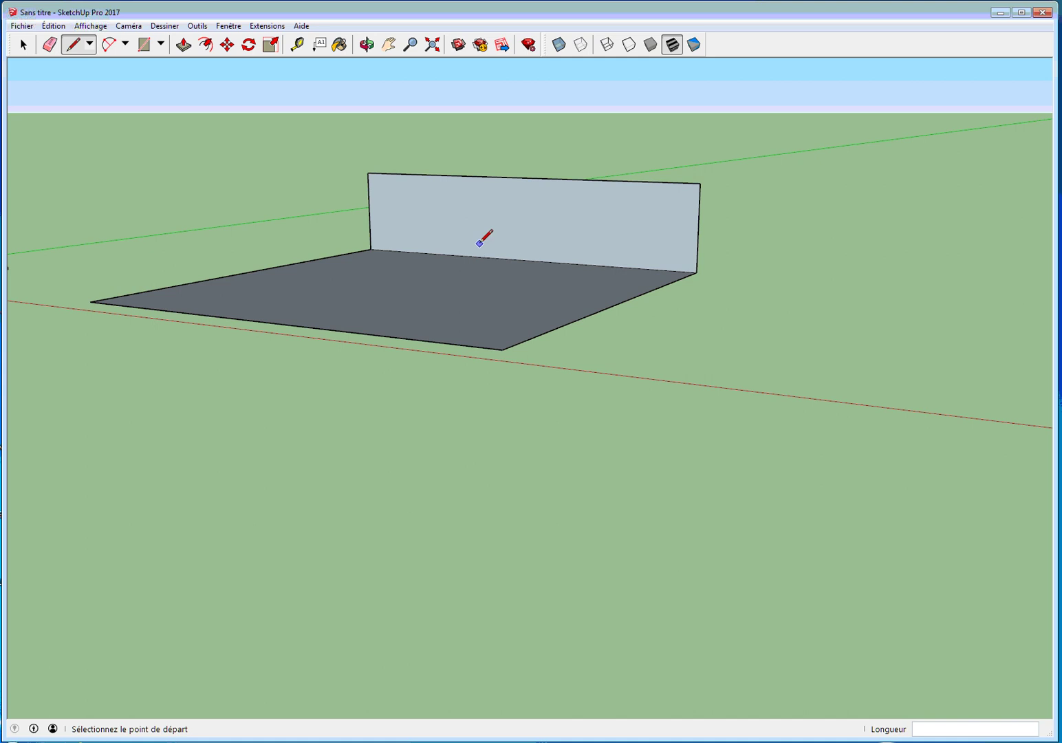
# Step: Draw a line parallel to the red axis across the middle of the vertical face and undo it
pyautogui.click(465, 215)
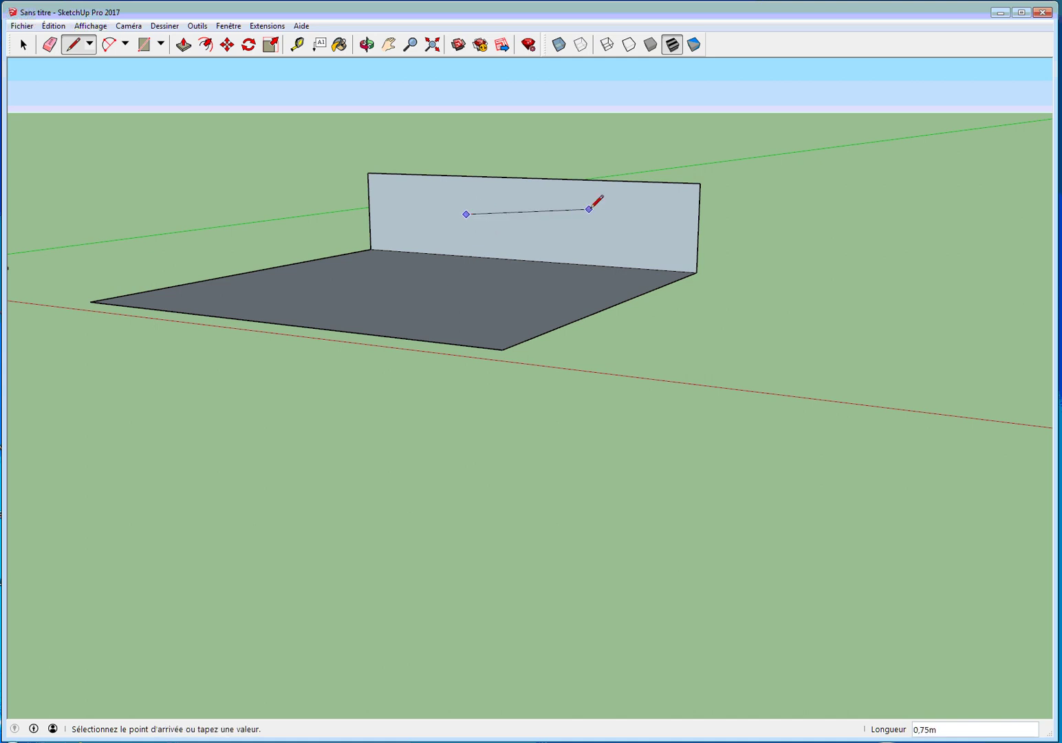
pyautogui.click(608, 221)
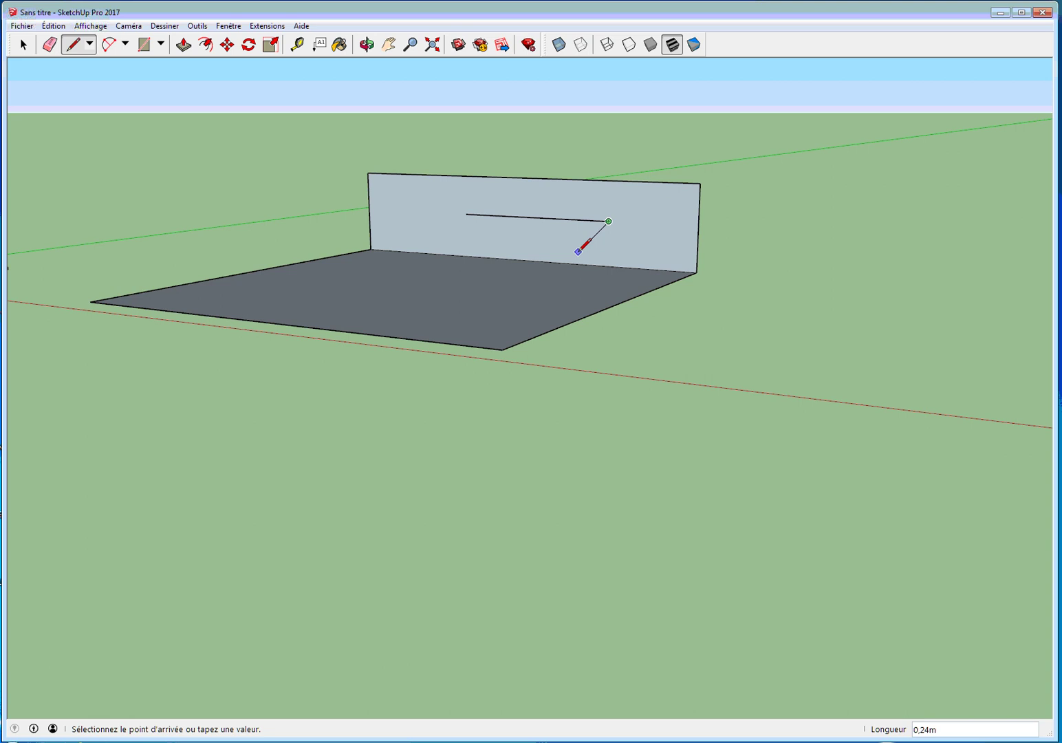
pyautogui.hotkey('ctrl', 'z')
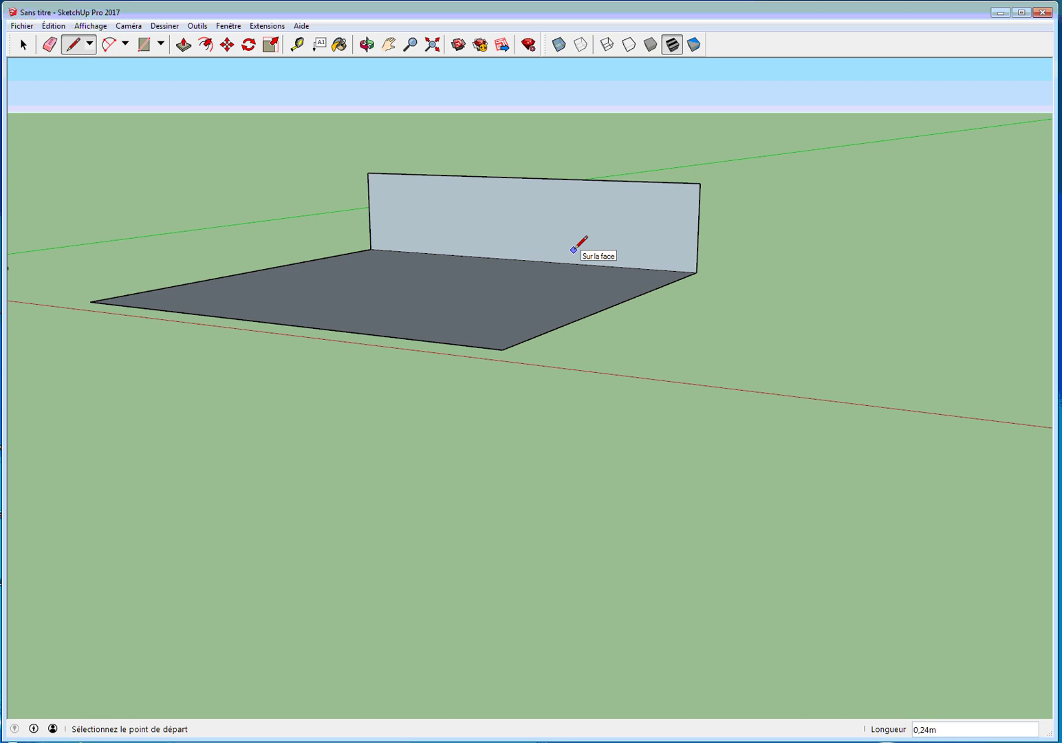
# Step: Undo the three edges of the vertical face one by one and redo all three
pyautogui.hotkey('ctrl', 'z')
pyautogui.hotkey('ctrl', 'z')
pyautogui.hotkey('ctrl', 'z')
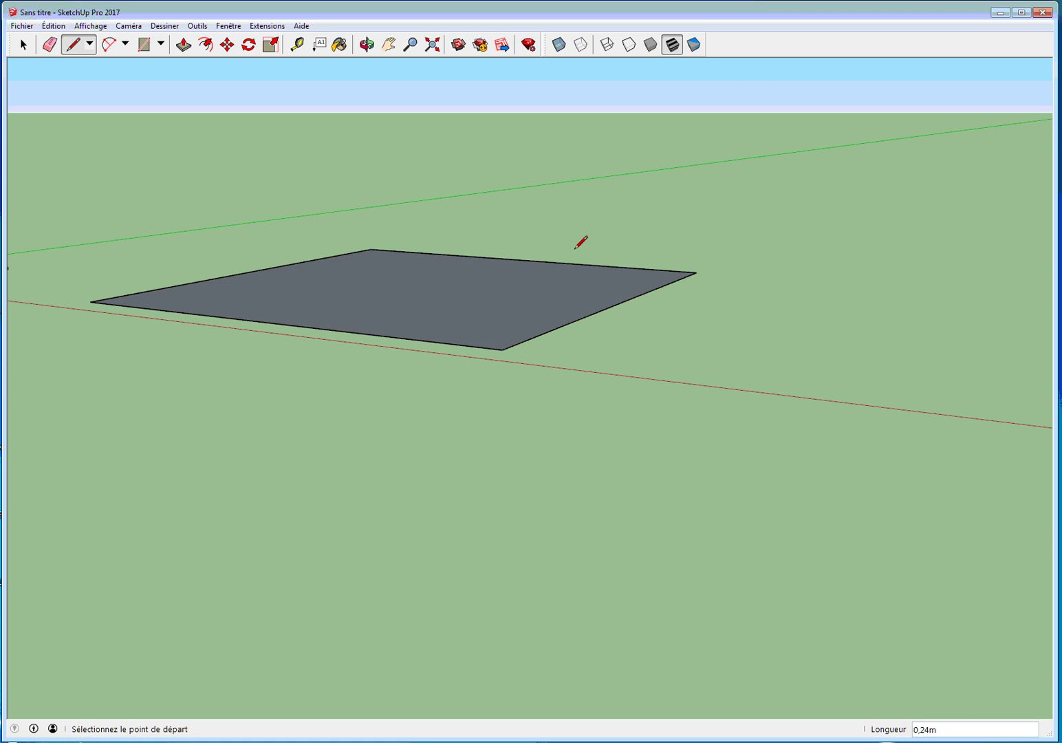
pyautogui.hotkey('ctrl', 'y')
pyautogui.hotkey('ctrl', 'y')
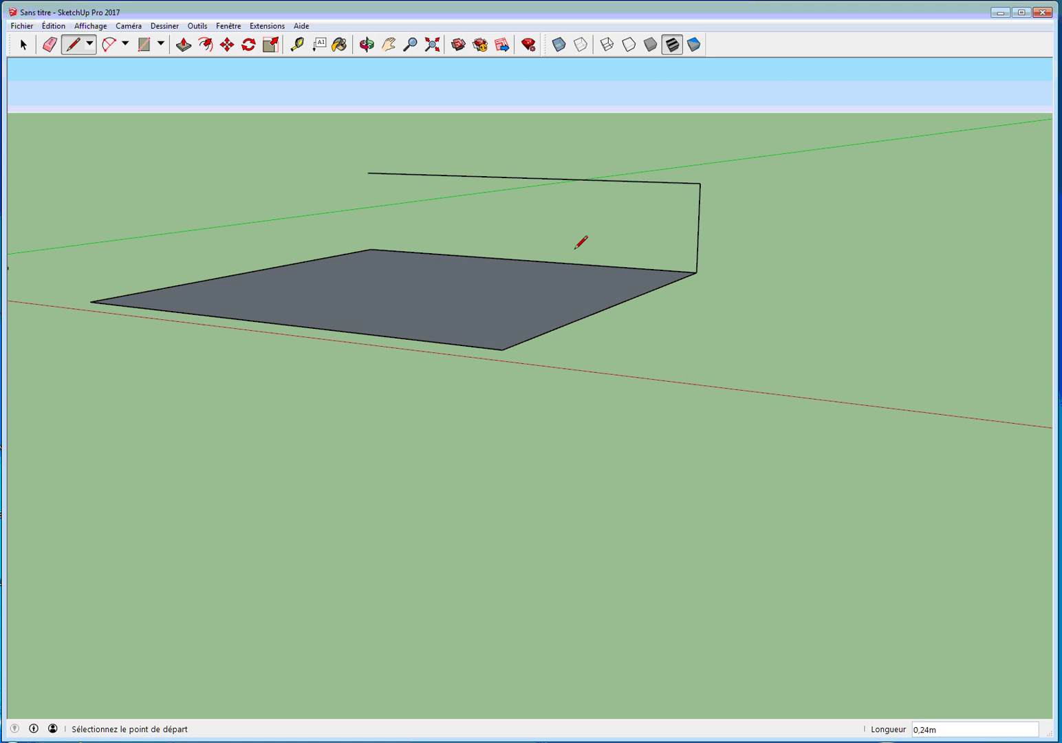
pyautogui.hotkey('ctrl', 'y')
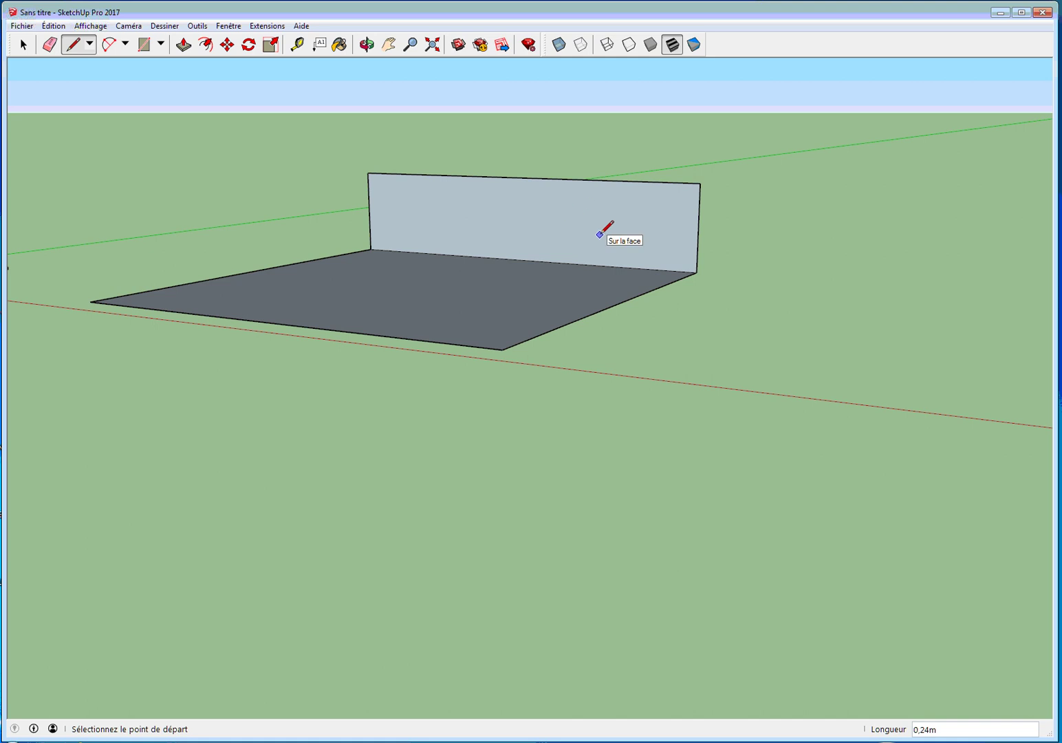
pyautogui.scroll(-3, 601, 235)
pyautogui.scroll(4, 601, 234)
pyautogui.scroll(-1, 601, 235)
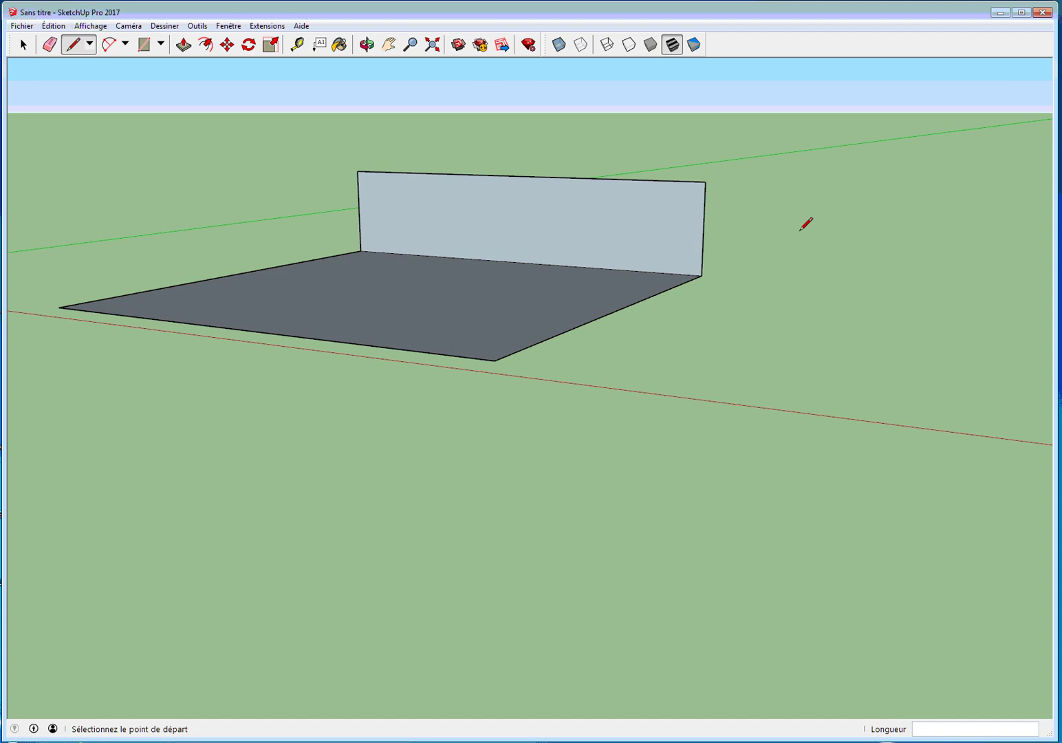
pyautogui.scroll(-3, 812, 222)
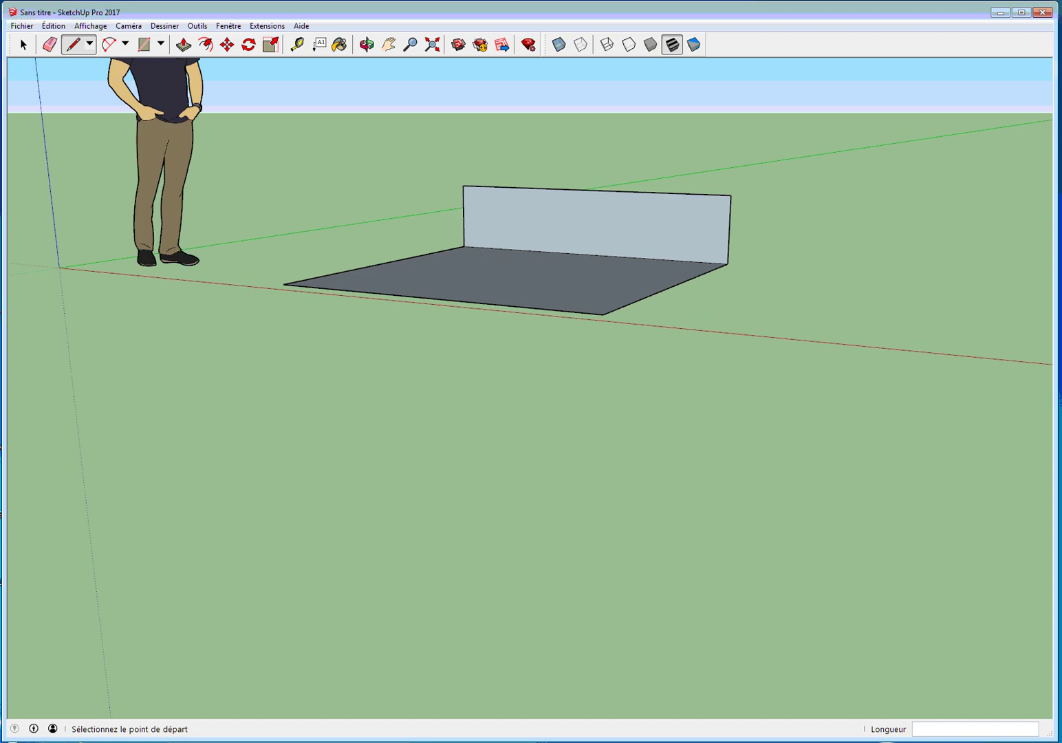